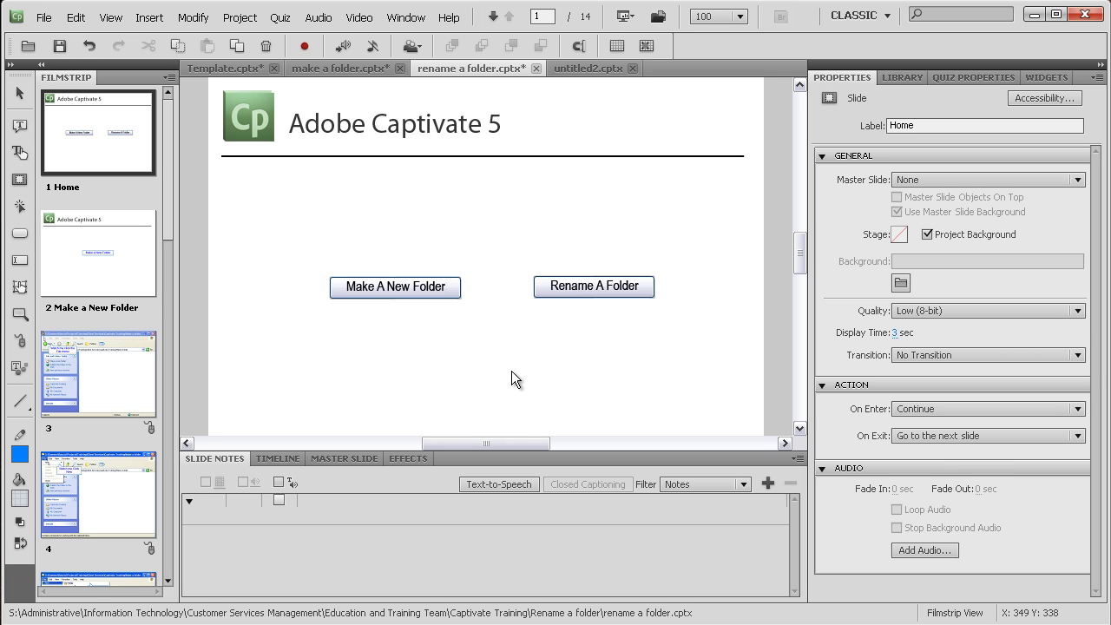
Step: Preview the project in a window and move the preview window up and left
key(F4)
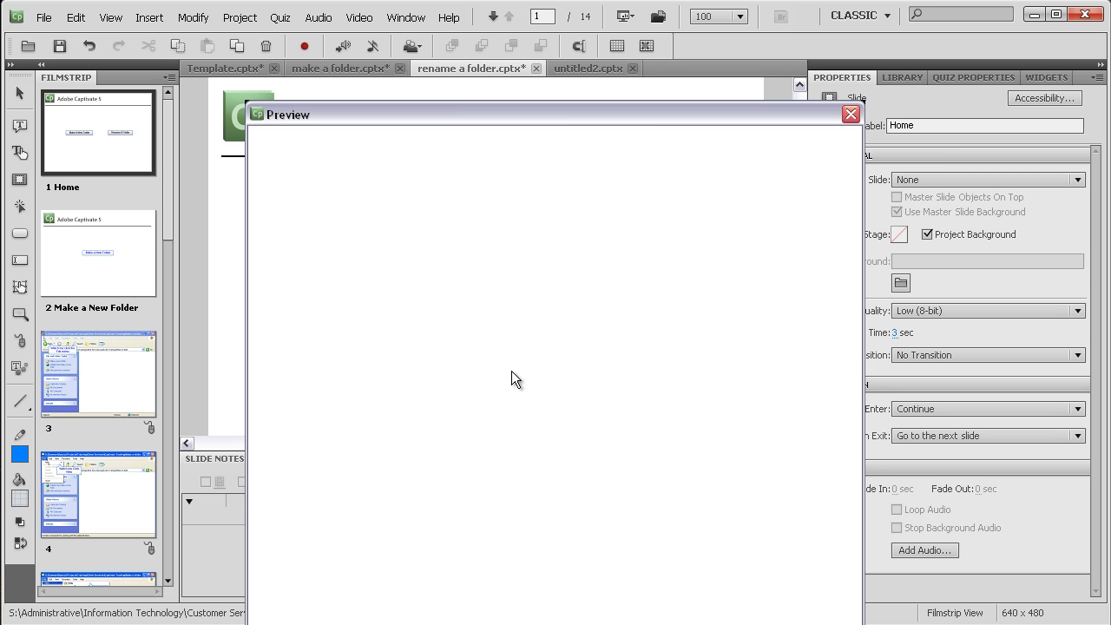
drag(557, 118, 547, 34)
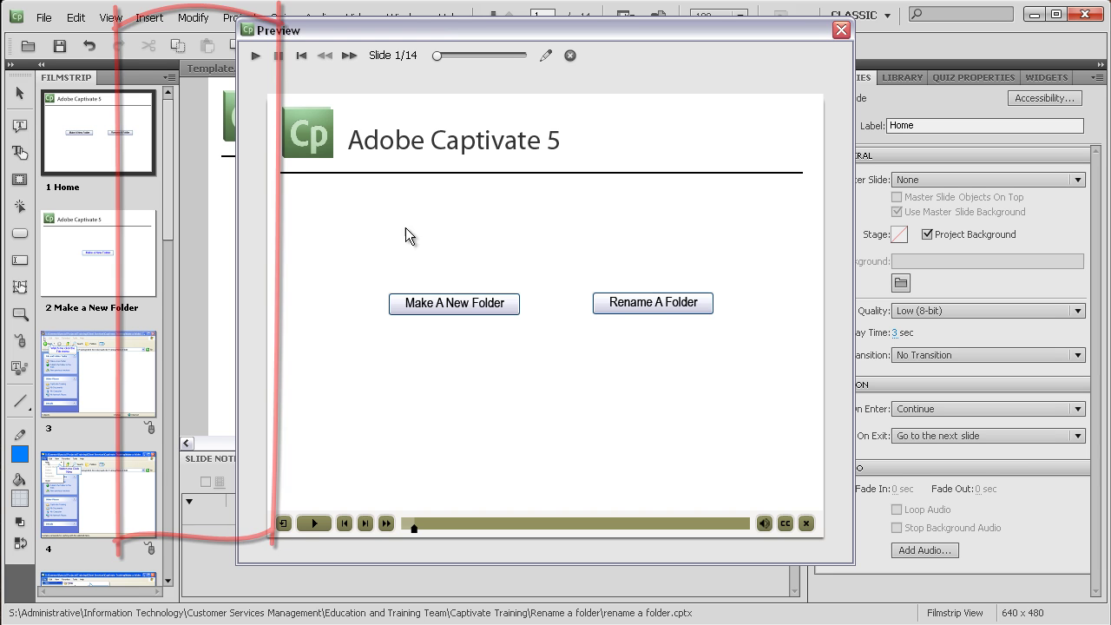
Step: Close the preview and open the Skin Editor from the Project menu
click(841, 31)
click(239, 17)
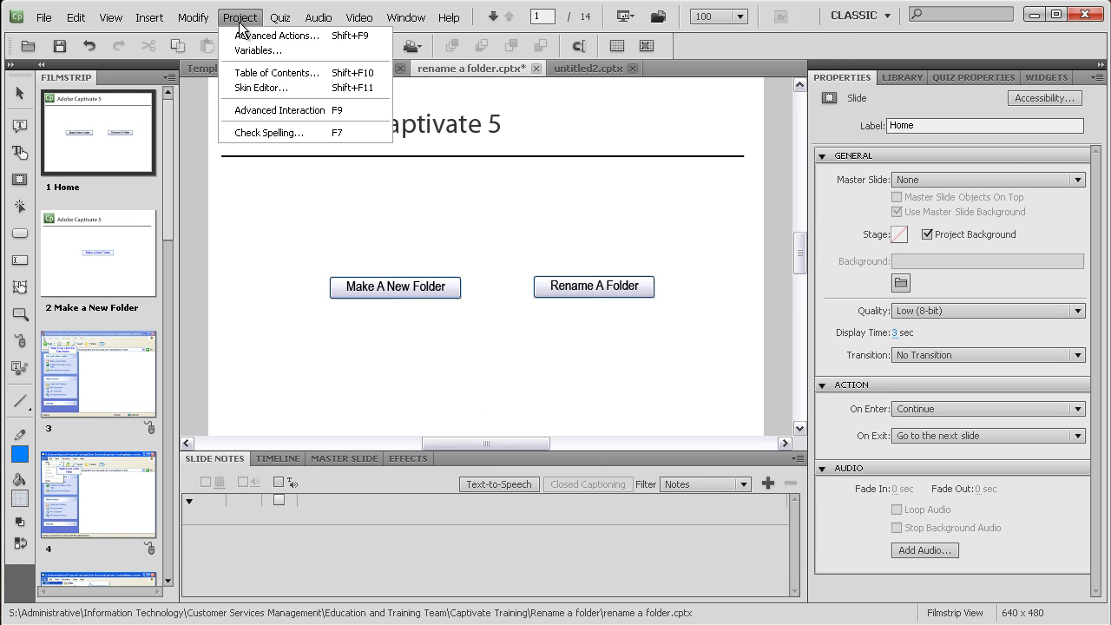
click(260, 89)
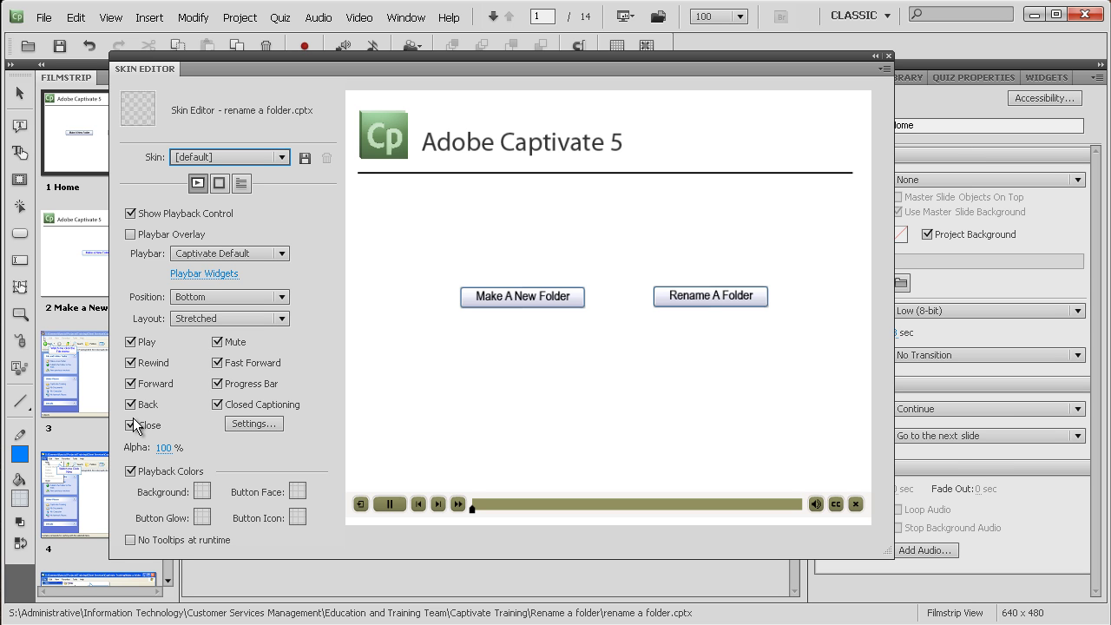
Step: Turn the mute, fast-forward, progress bar, closed captioning and playback controls off, then re-enable all
click(217, 342)
click(216, 362)
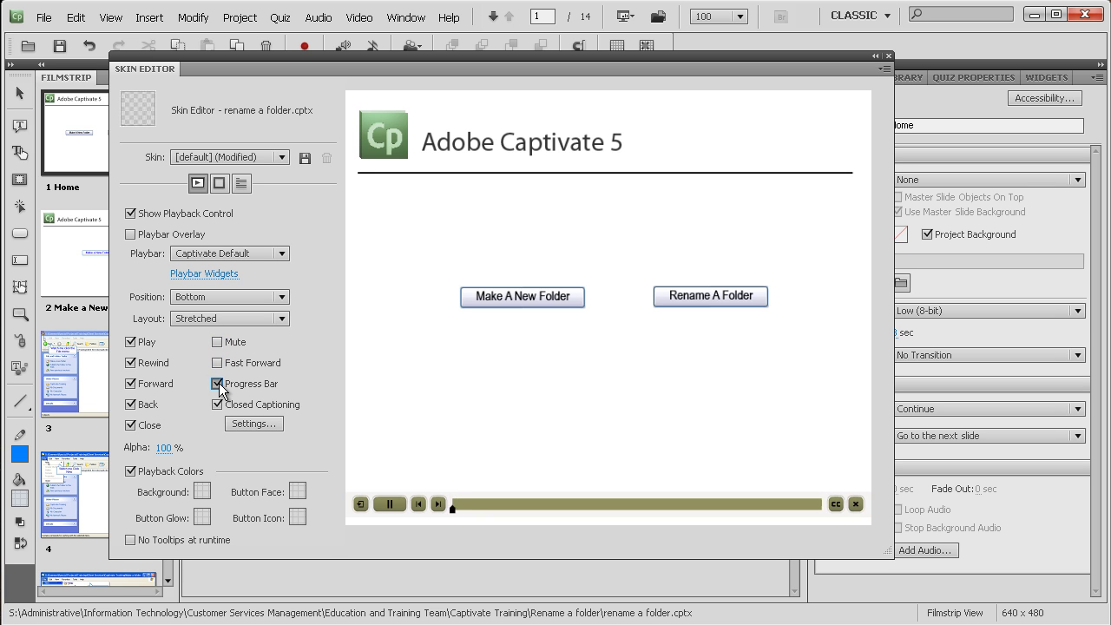
click(218, 384)
click(217, 404)
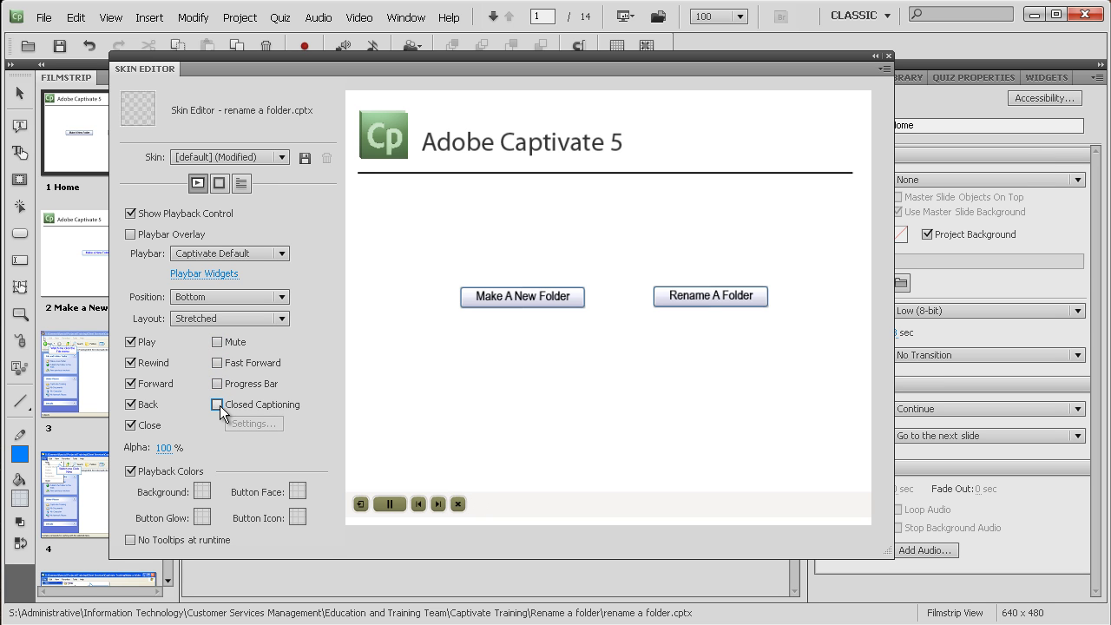
click(218, 404)
click(217, 384)
click(217, 363)
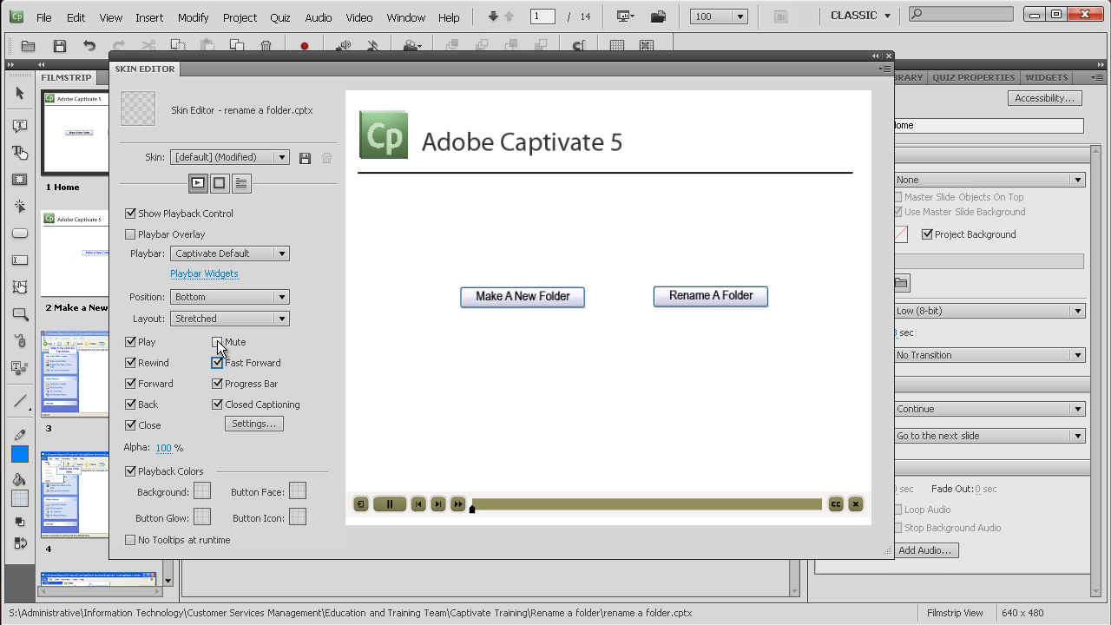
click(218, 343)
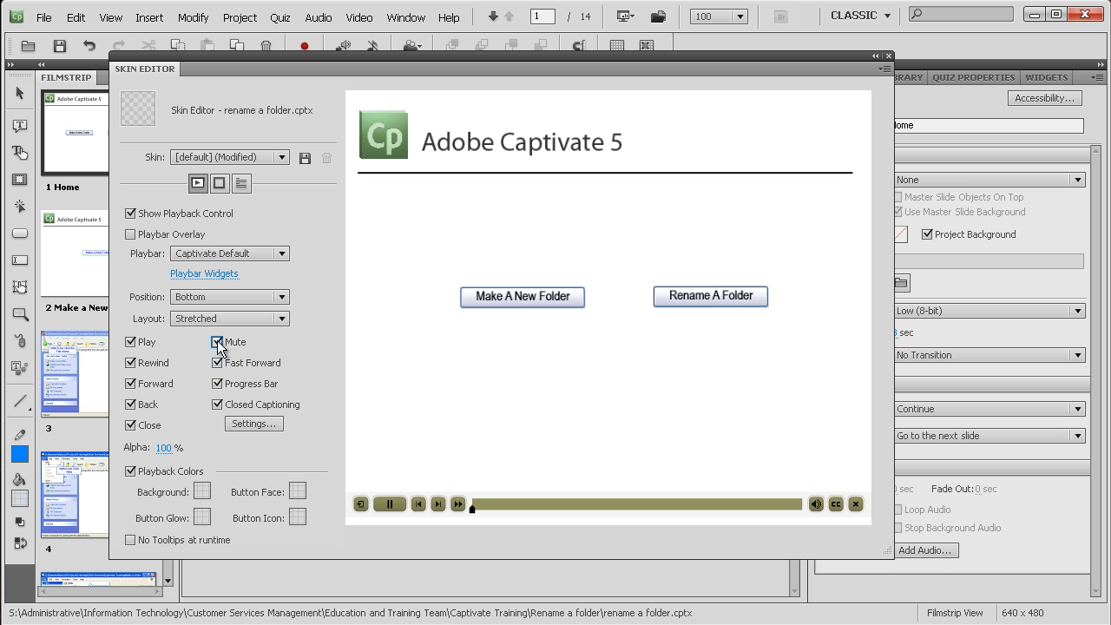
click(134, 215)
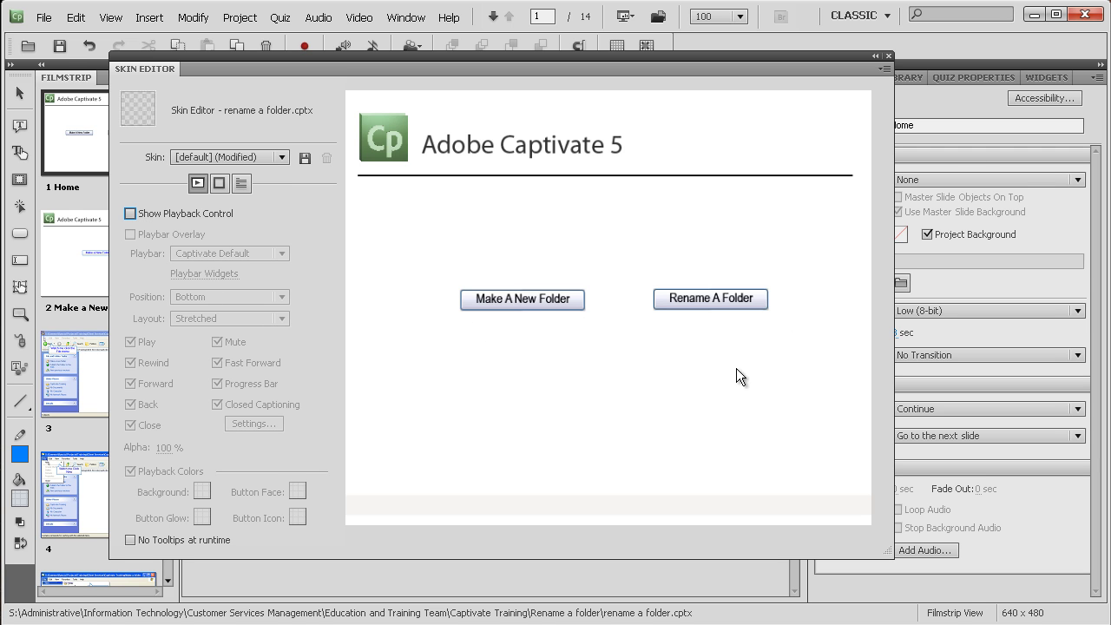
click(131, 214)
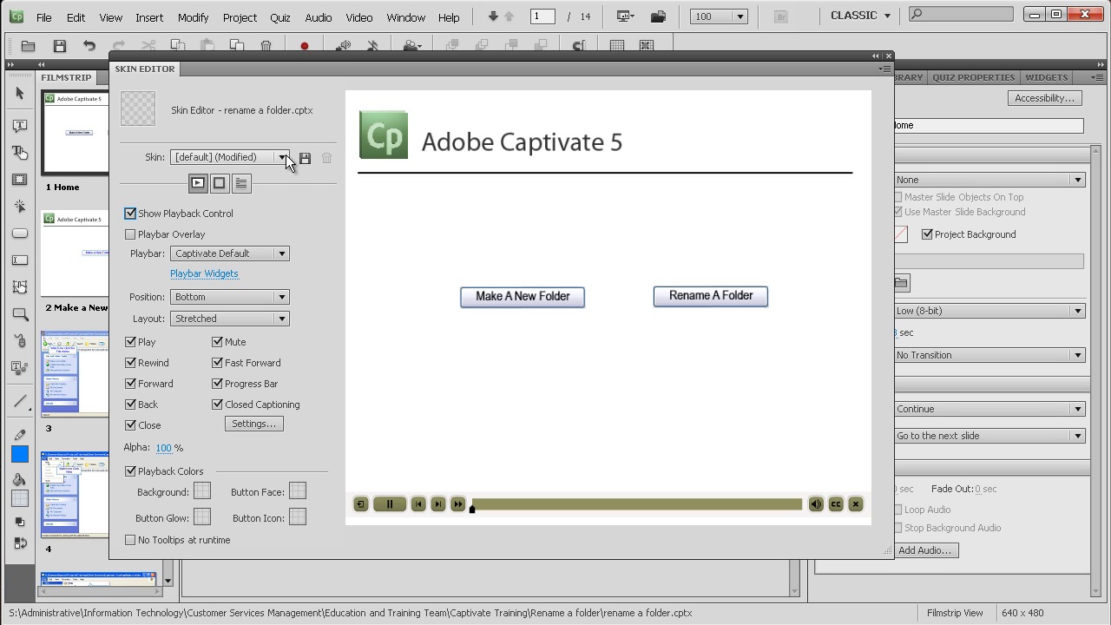
Step: Try the BlackGlass playbar, then the Glass and BlackGlass skins, and settle on the Aluminum skin
click(285, 258)
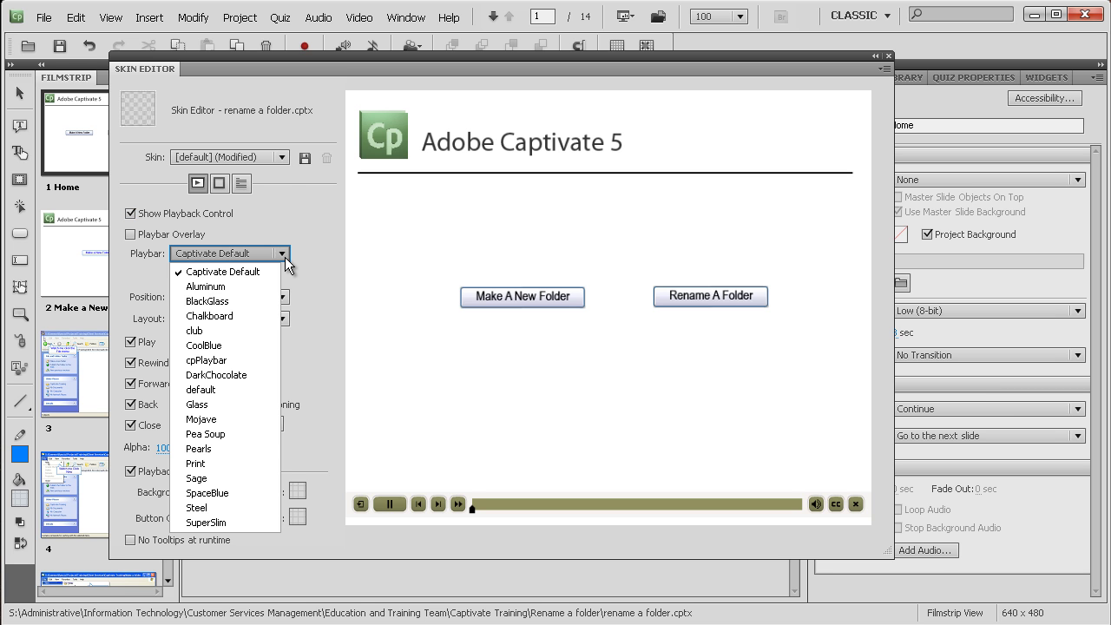
click(250, 303)
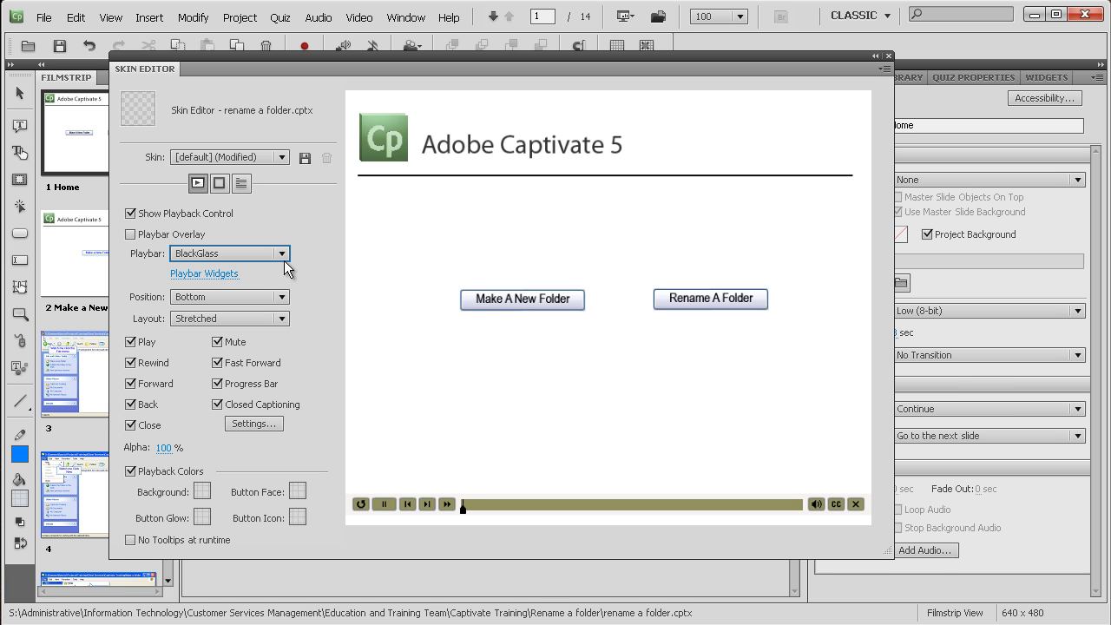
click(281, 157)
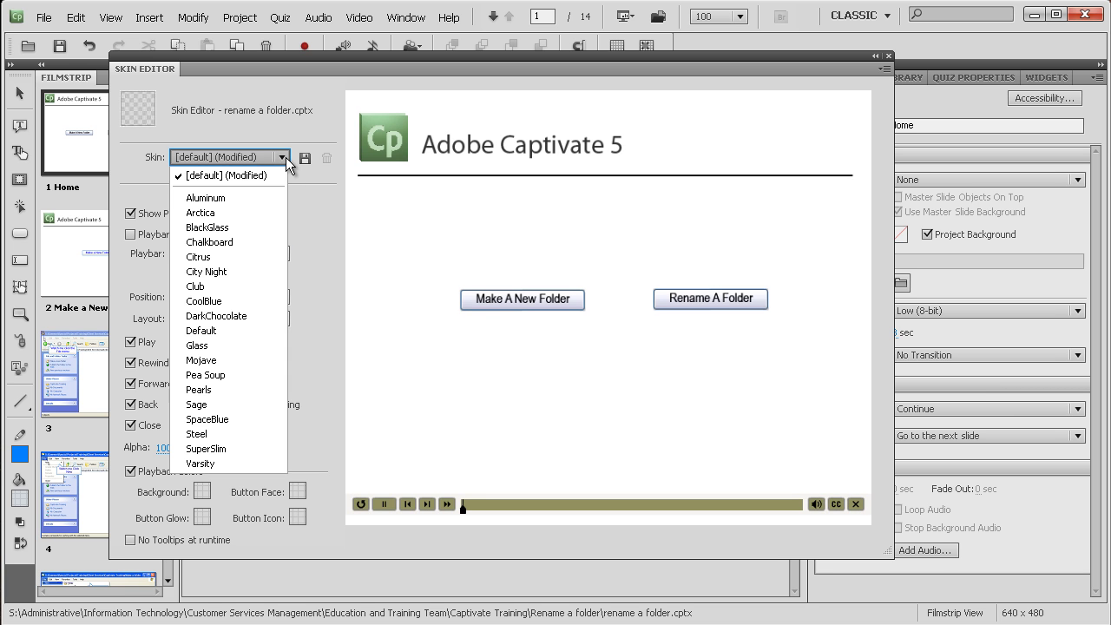
click(227, 347)
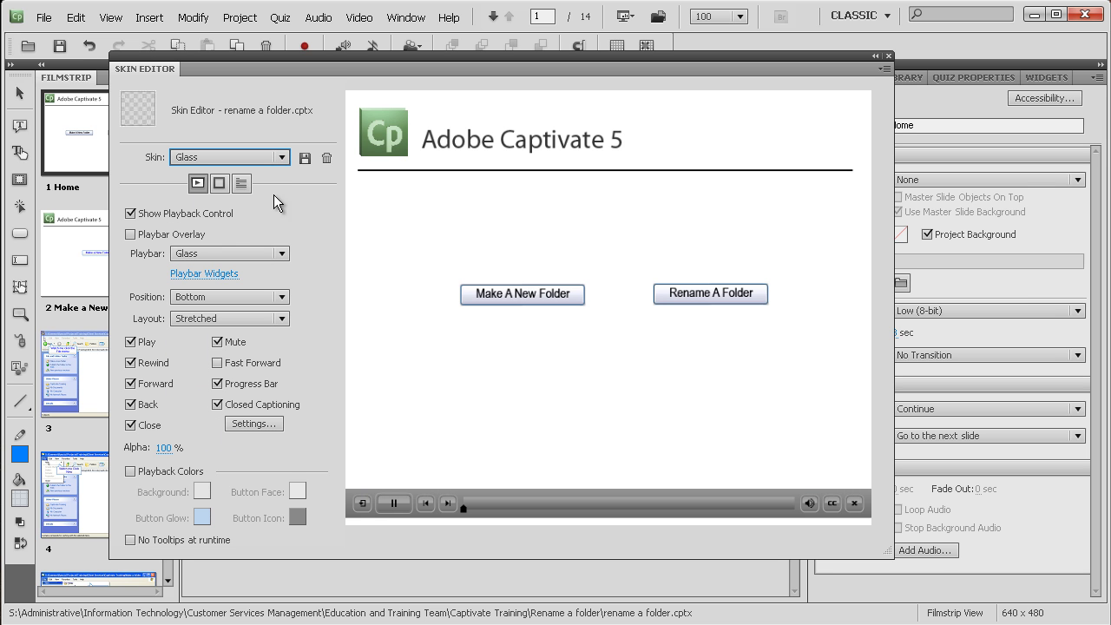
click(281, 158)
click(227, 243)
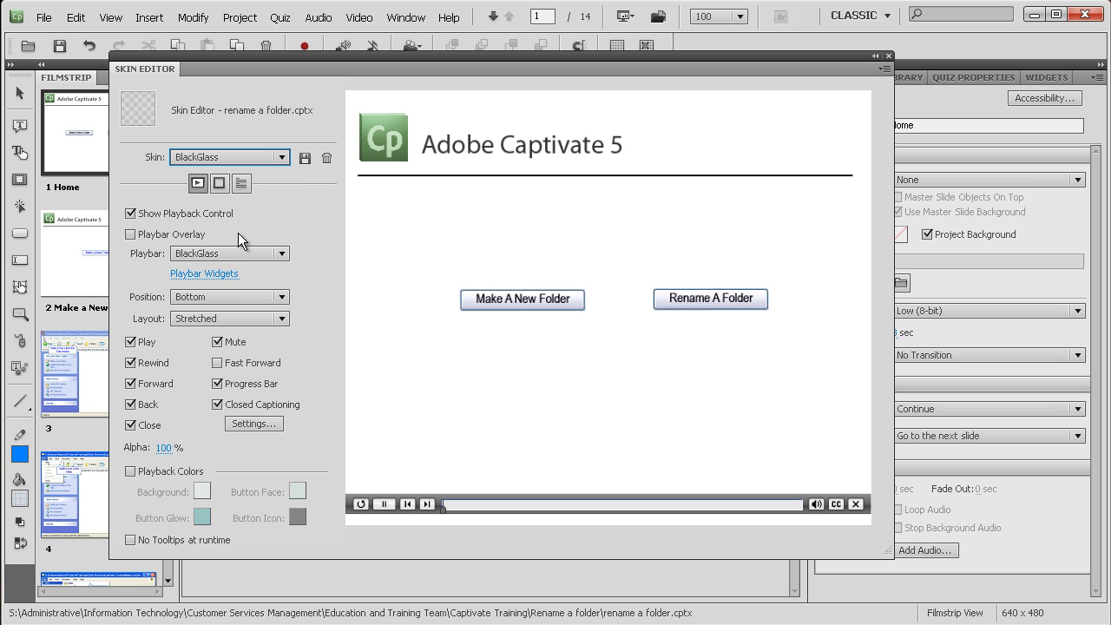
click(283, 158)
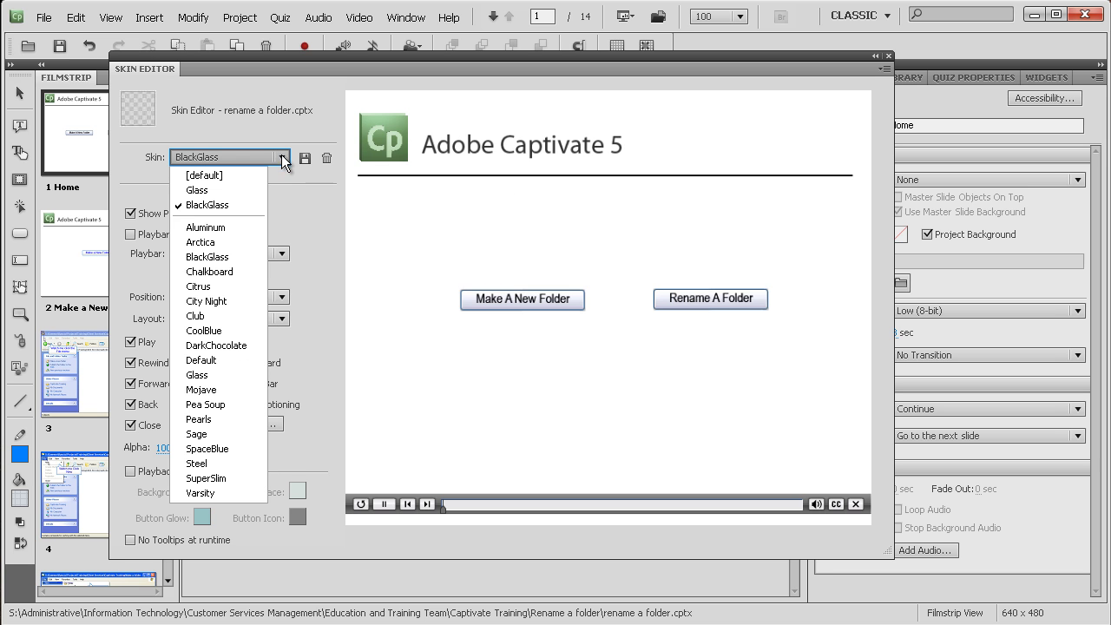
click(226, 227)
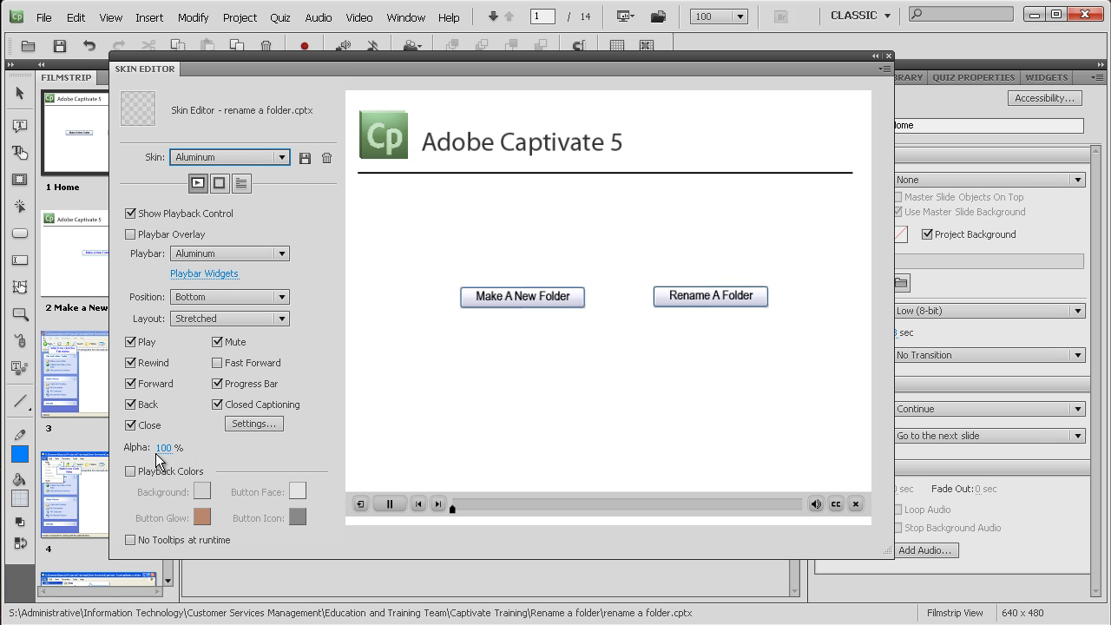
click(133, 473)
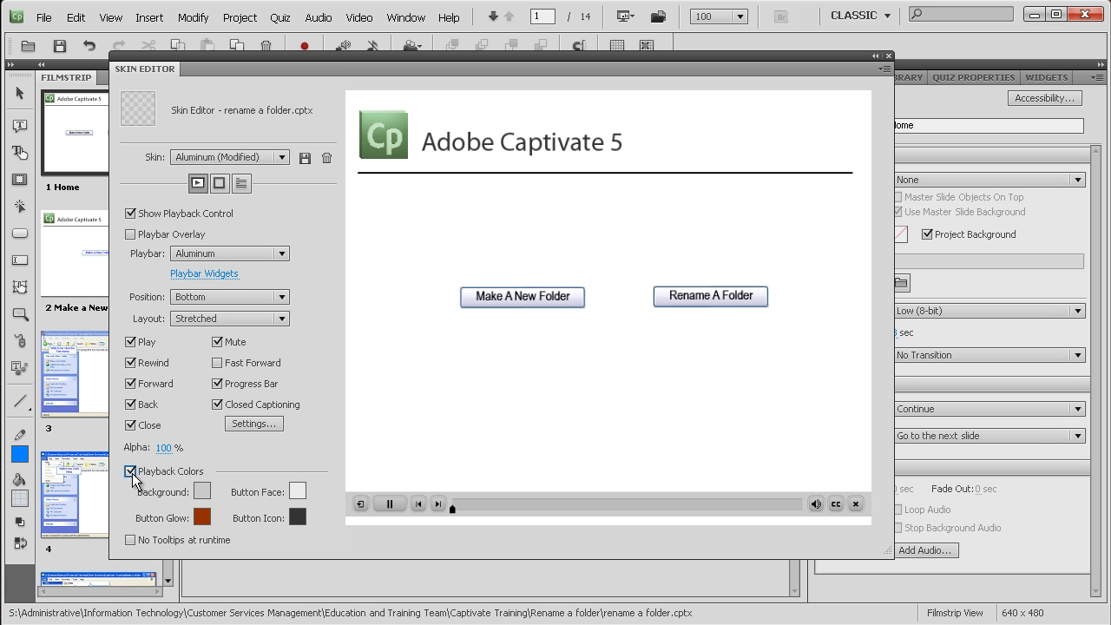
click(199, 492)
click(275, 524)
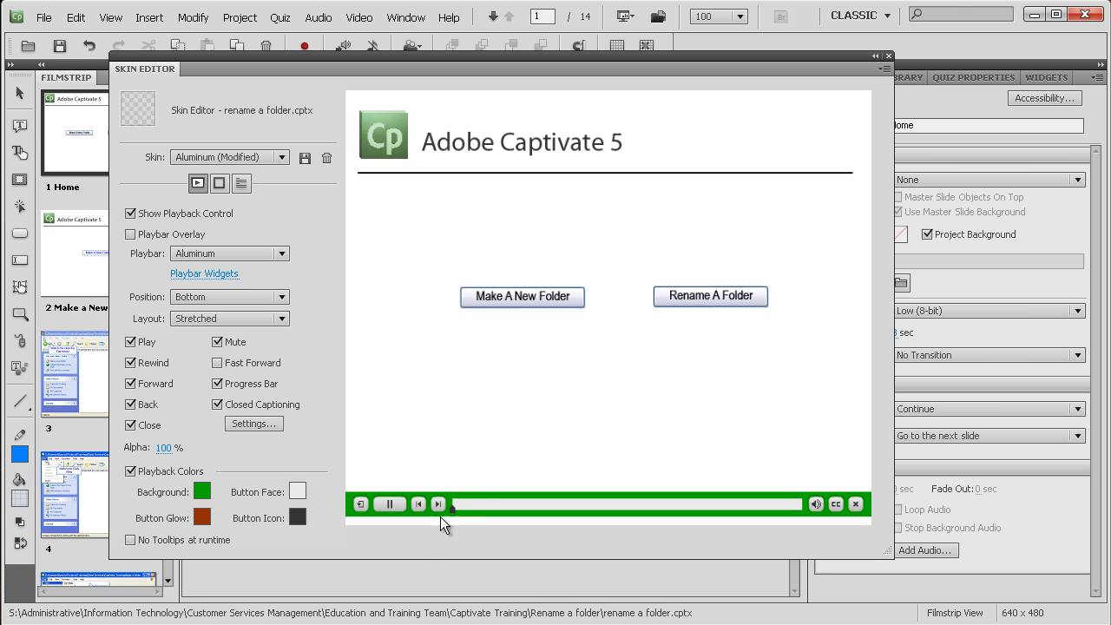
click(300, 489)
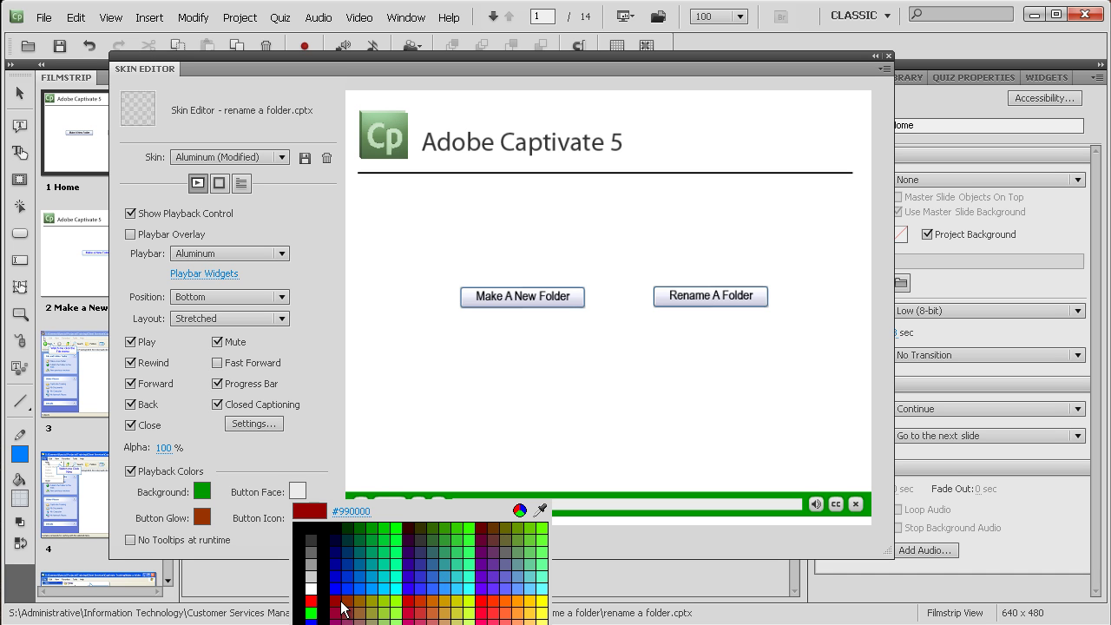
click(546, 563)
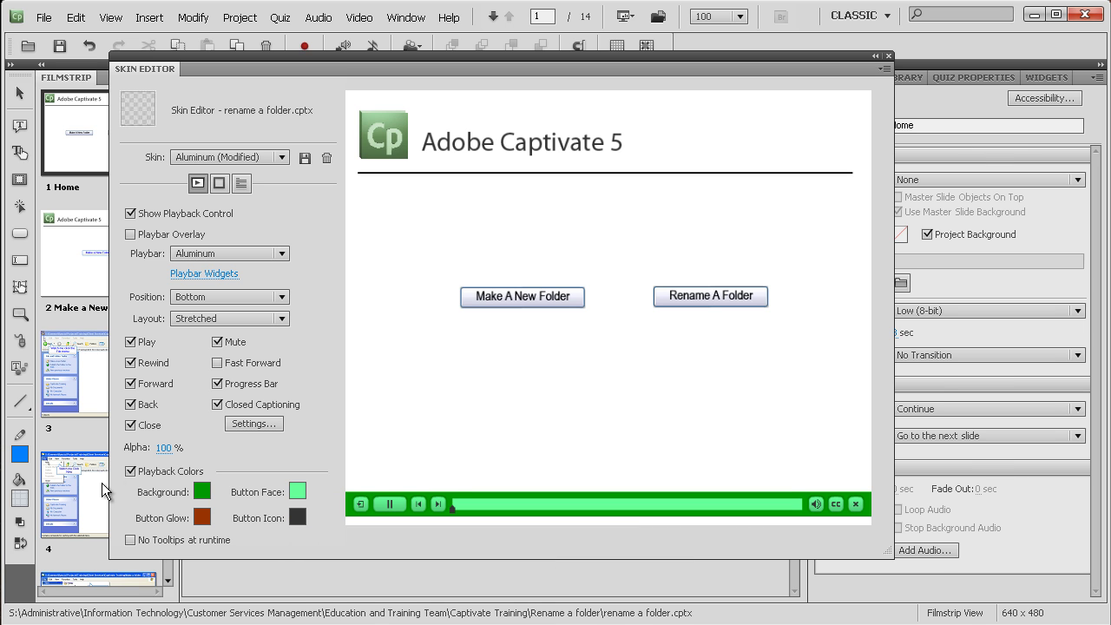
click(131, 472)
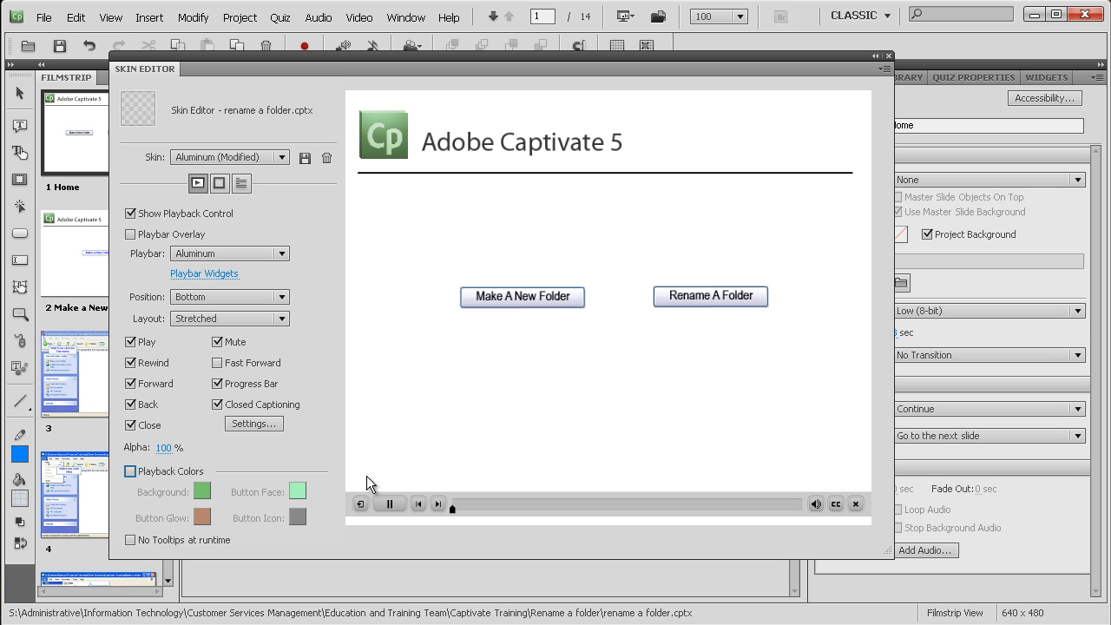
Step: Turn on the left and top borders with Rounded Corners style and the jeweled.gif texture
click(218, 183)
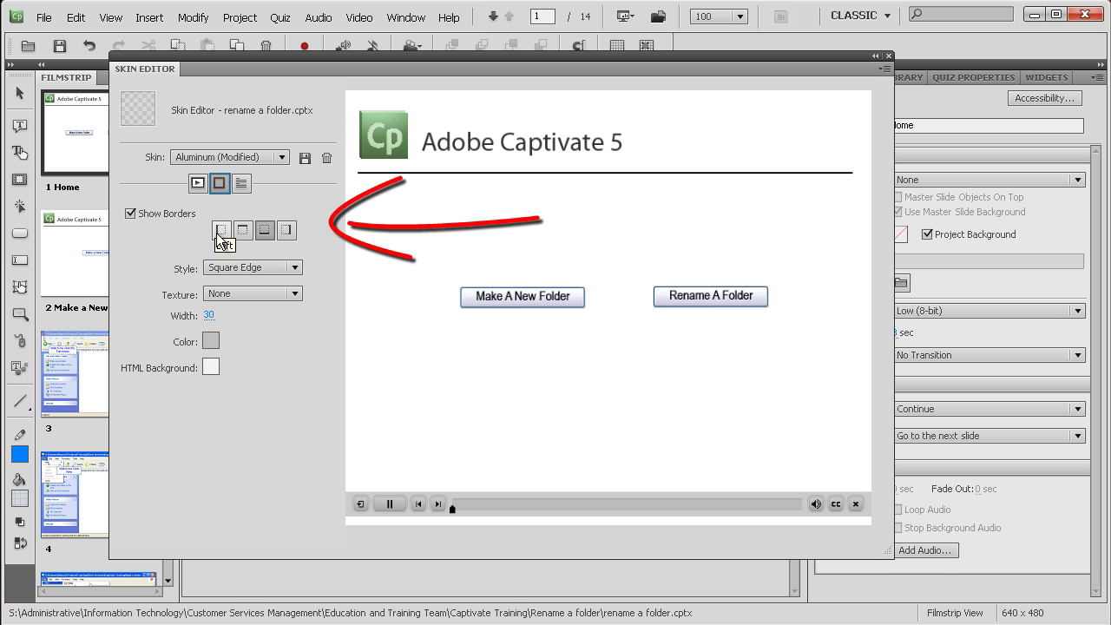
click(265, 230)
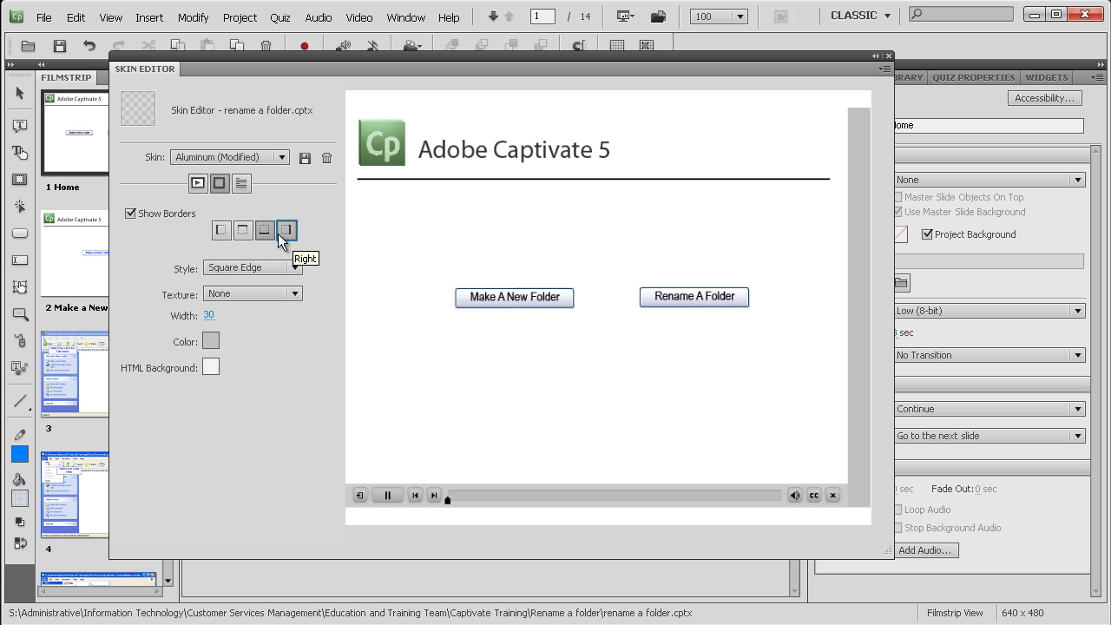
click(221, 231)
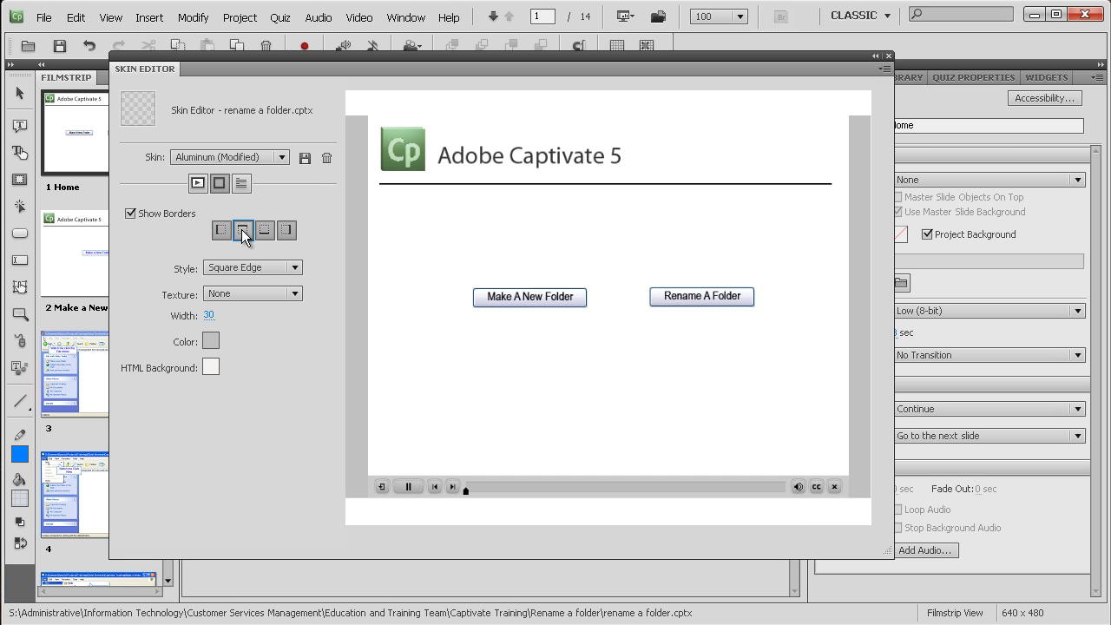
click(242, 229)
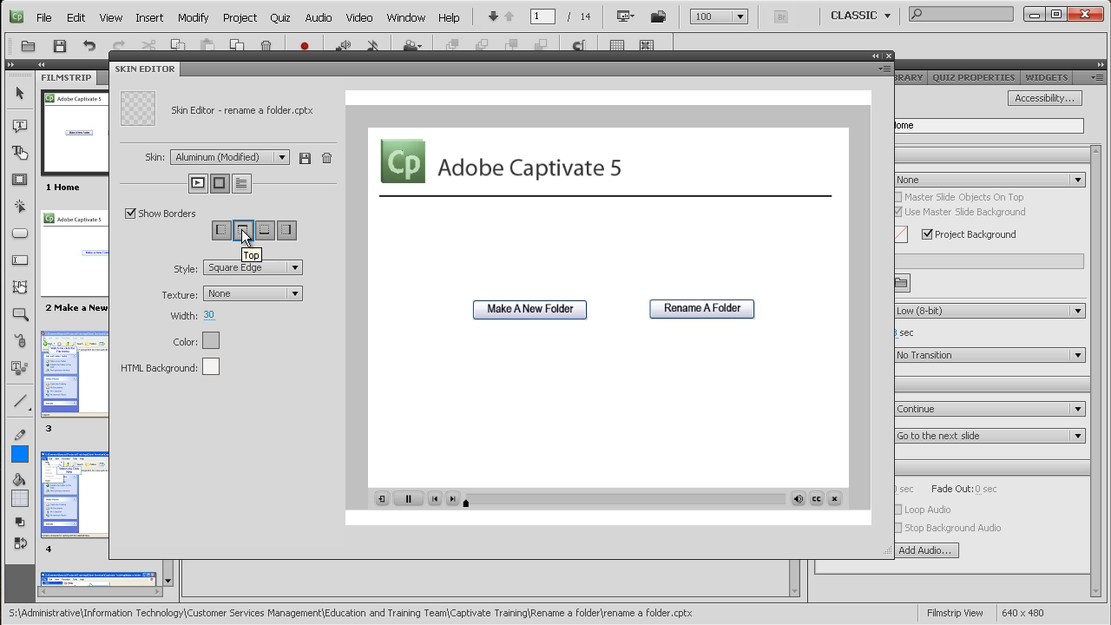
click(295, 268)
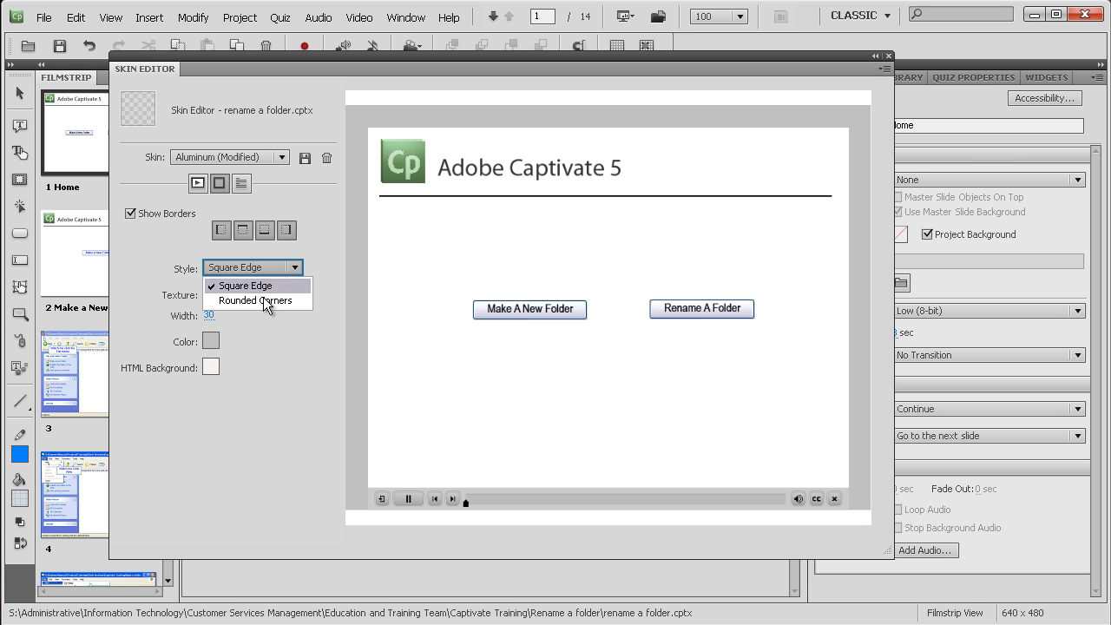
click(263, 300)
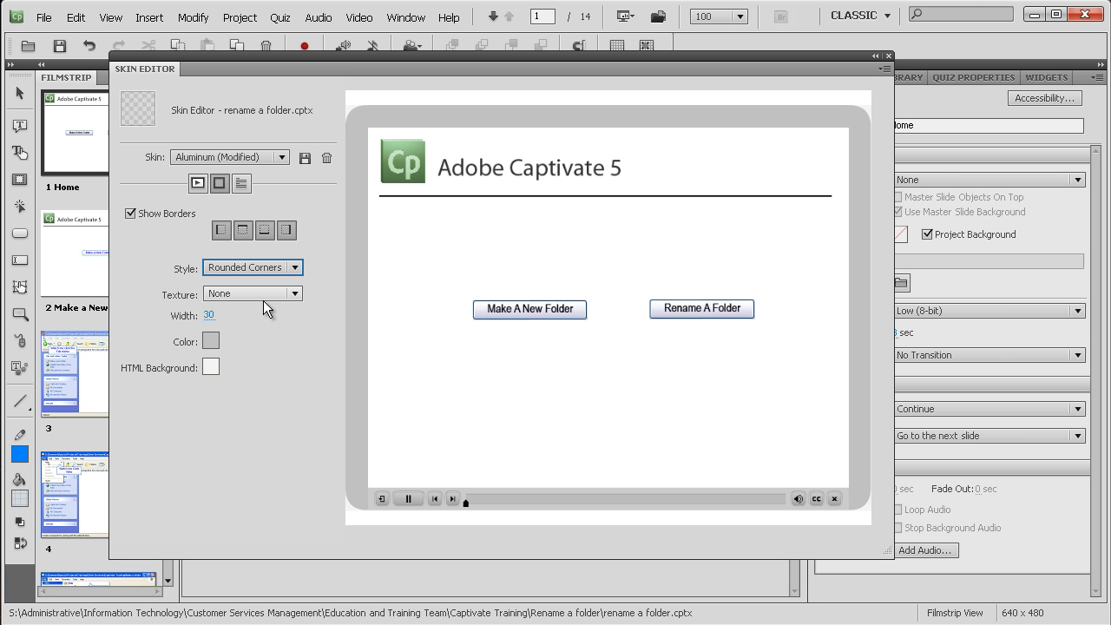
click(295, 294)
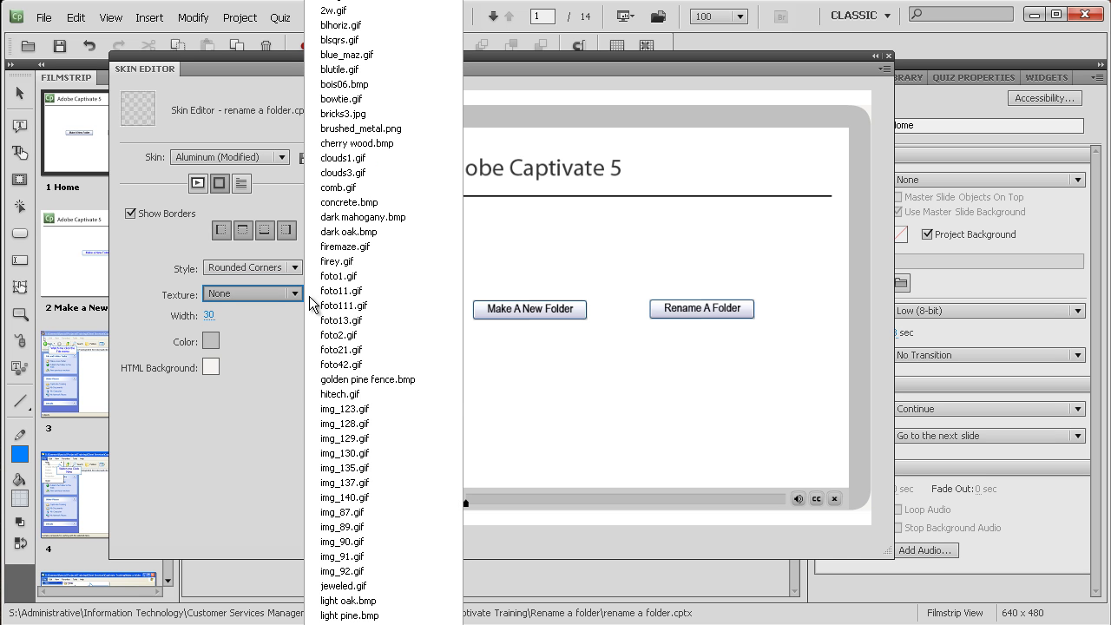
click(347, 586)
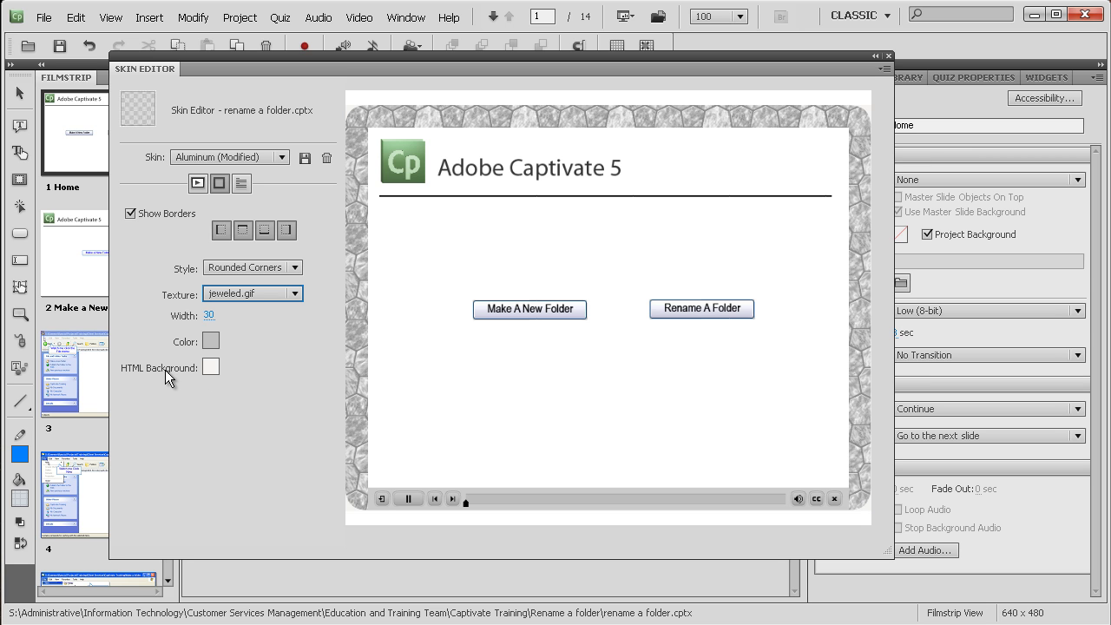
Step: Set the HTML Background colour to dark purple #330099
click(210, 367)
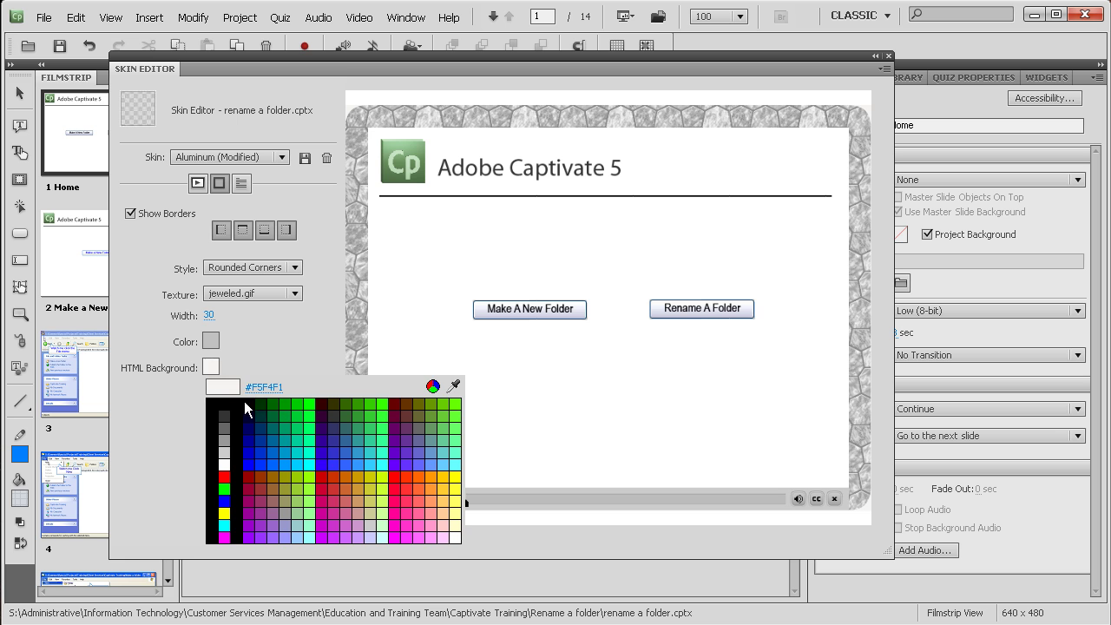
click(321, 443)
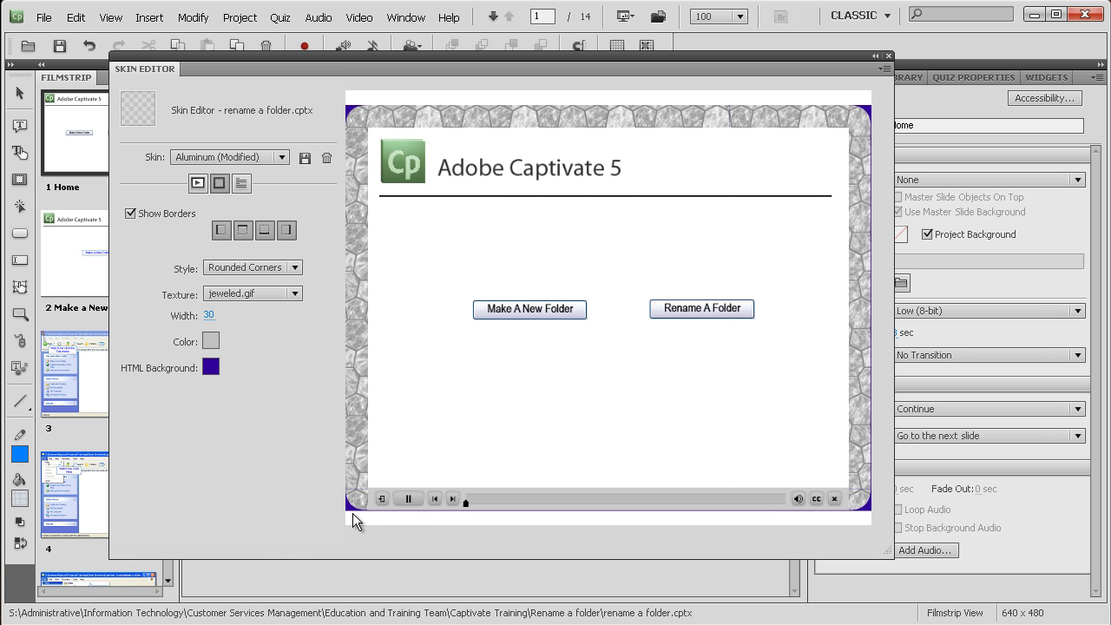
Step: Enable Show TOC and rename the Slide 4 entry to 'Somthing else'
click(241, 184)
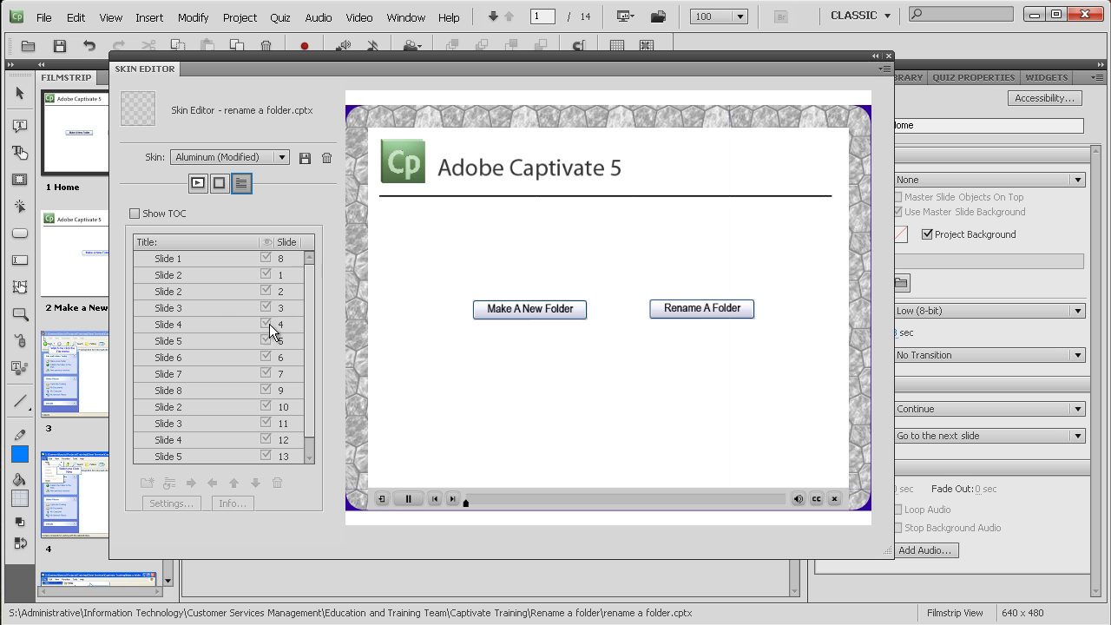
click(136, 214)
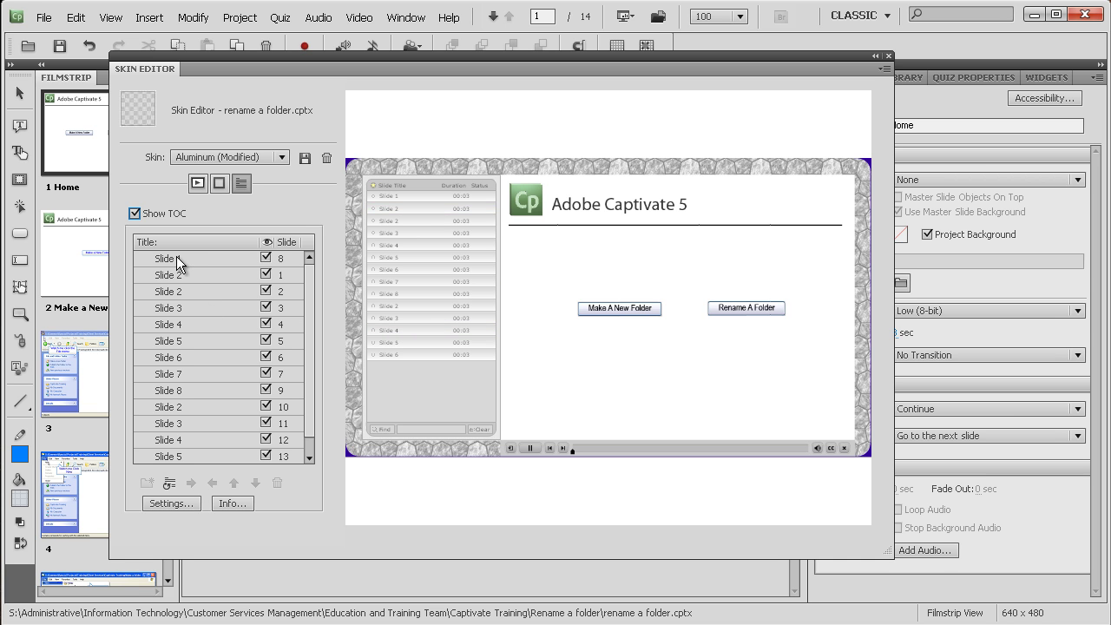
click(176, 324)
click(176, 324)
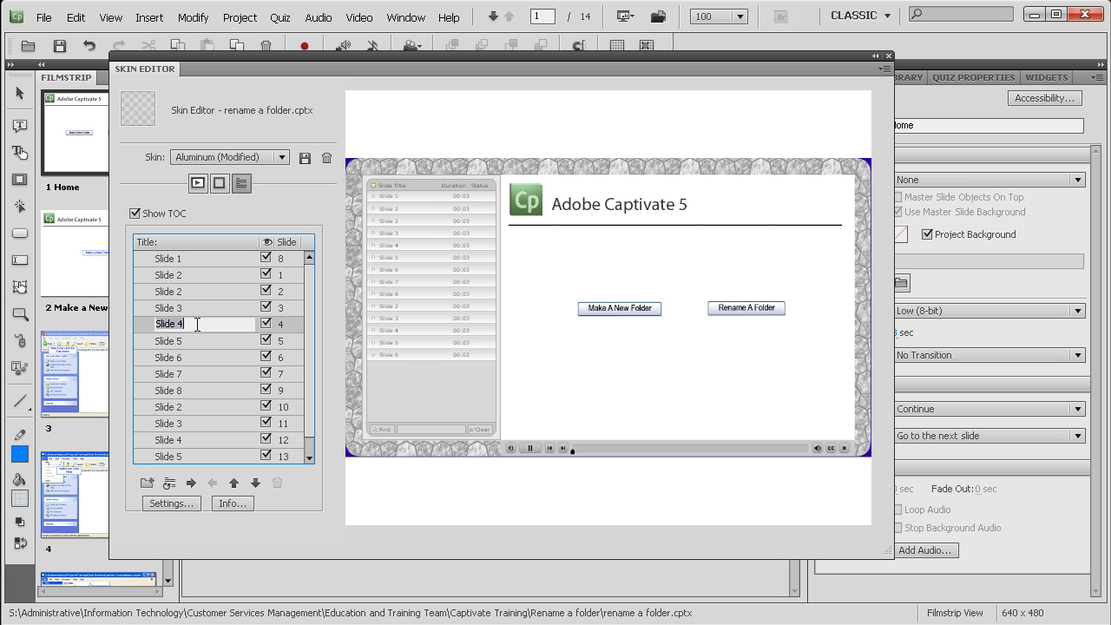
text(Somthing else)
key(Return)
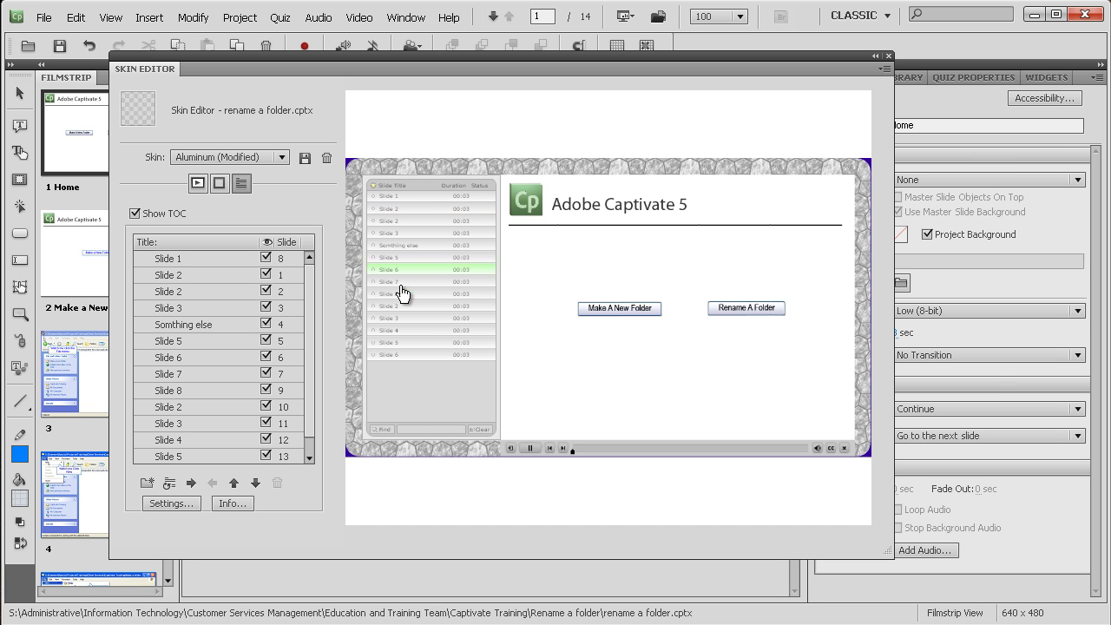
Step: Set the TOC Style to Overlay in TOC Settings, check the preview, and confirm with OK
click(170, 504)
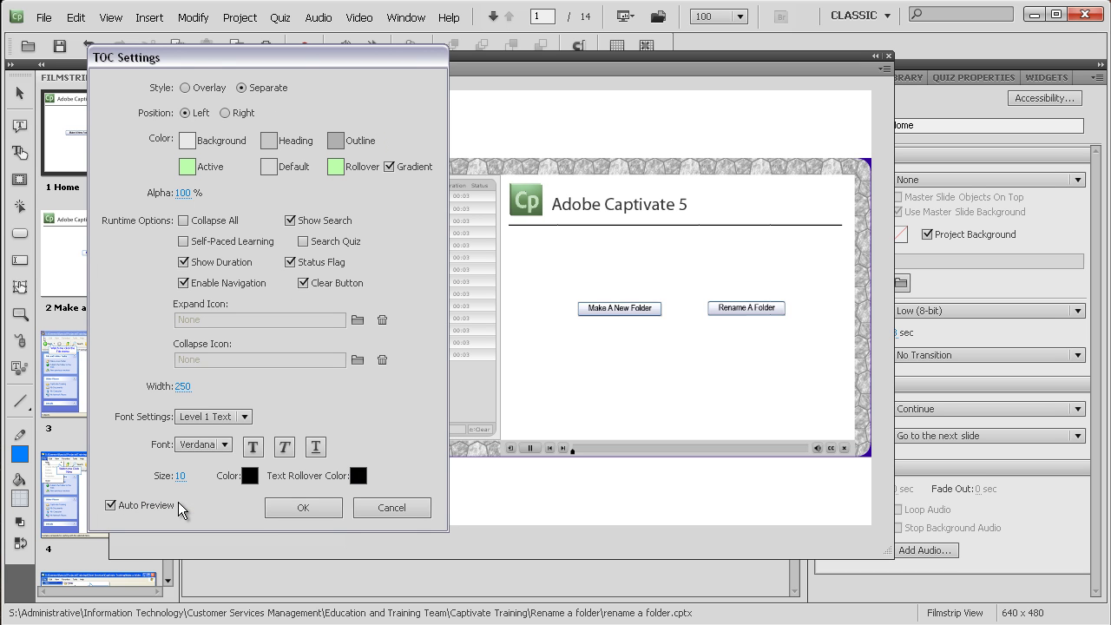
click(185, 87)
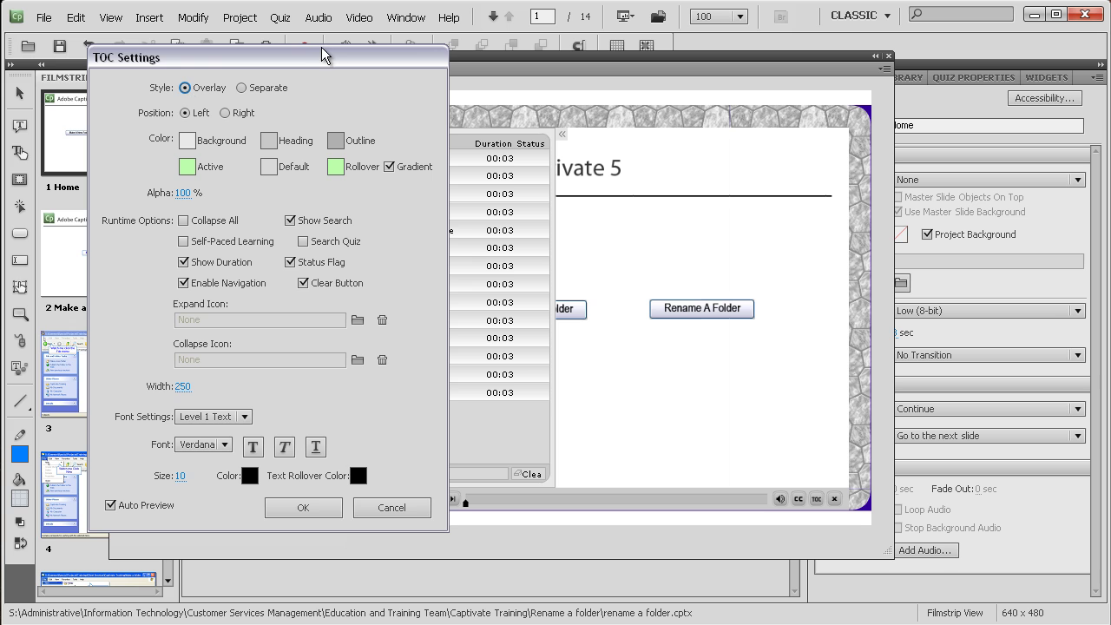
drag(340, 55, 217, 62)
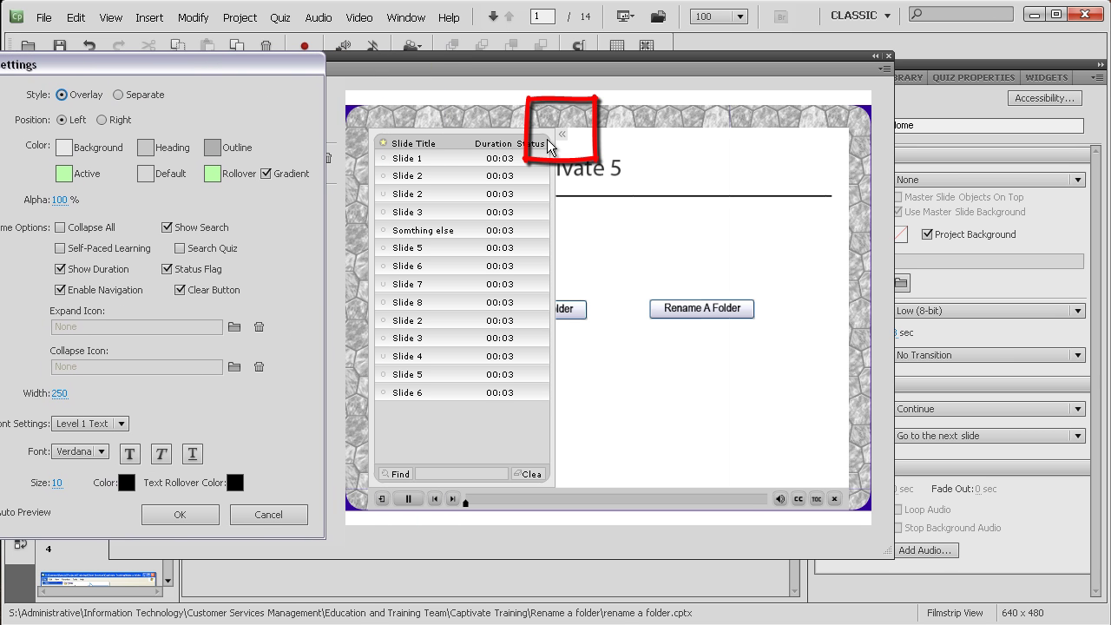
mouse_move(562, 144)
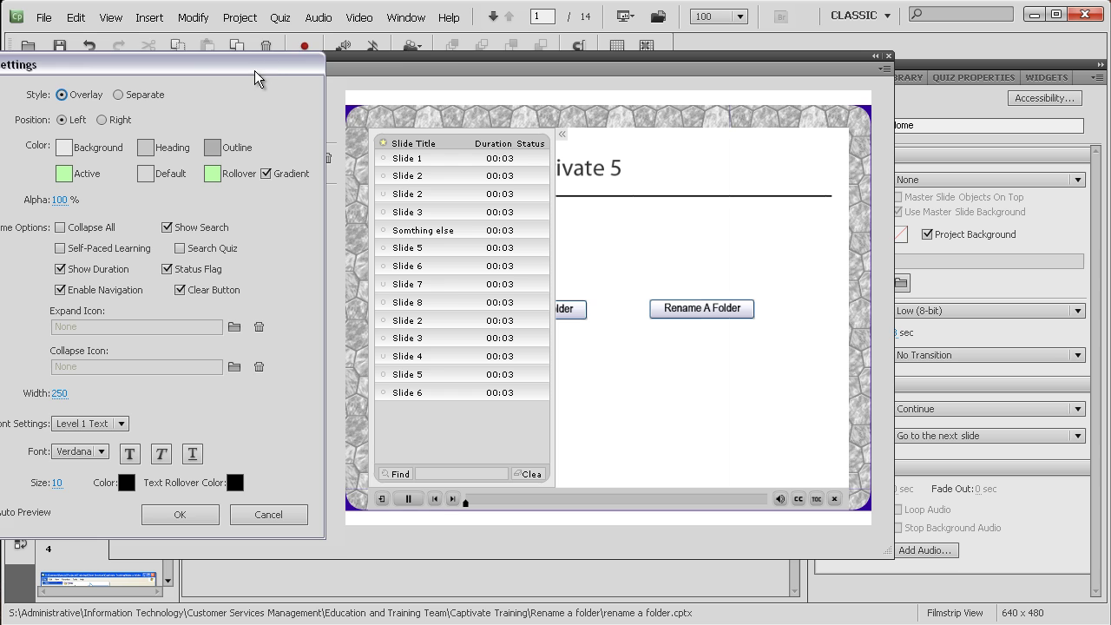
drag(267, 67, 396, 41)
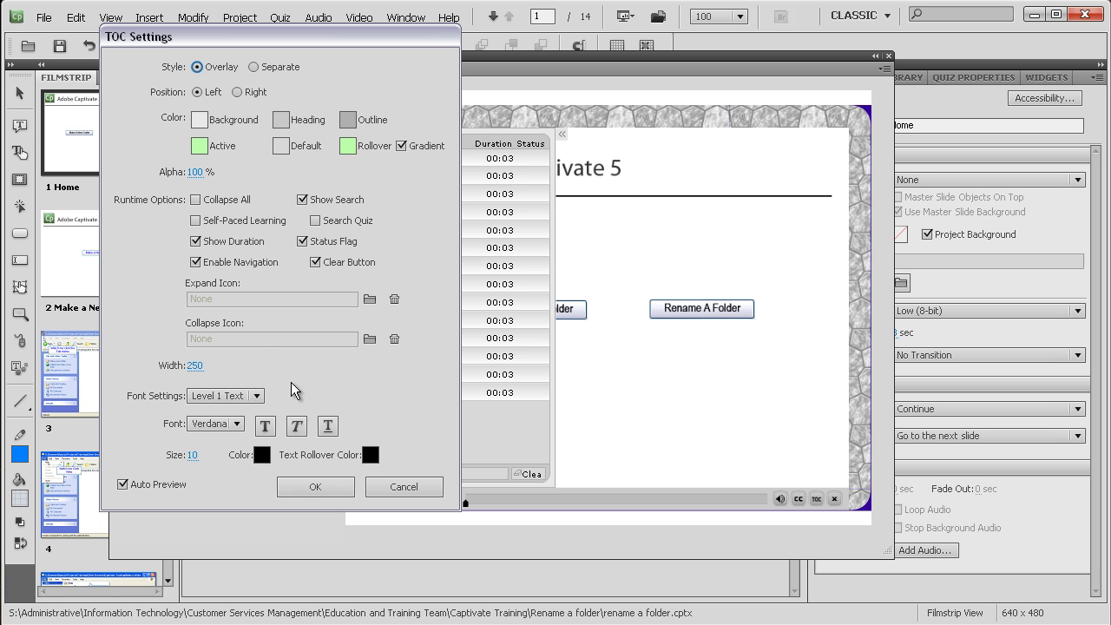
click(333, 481)
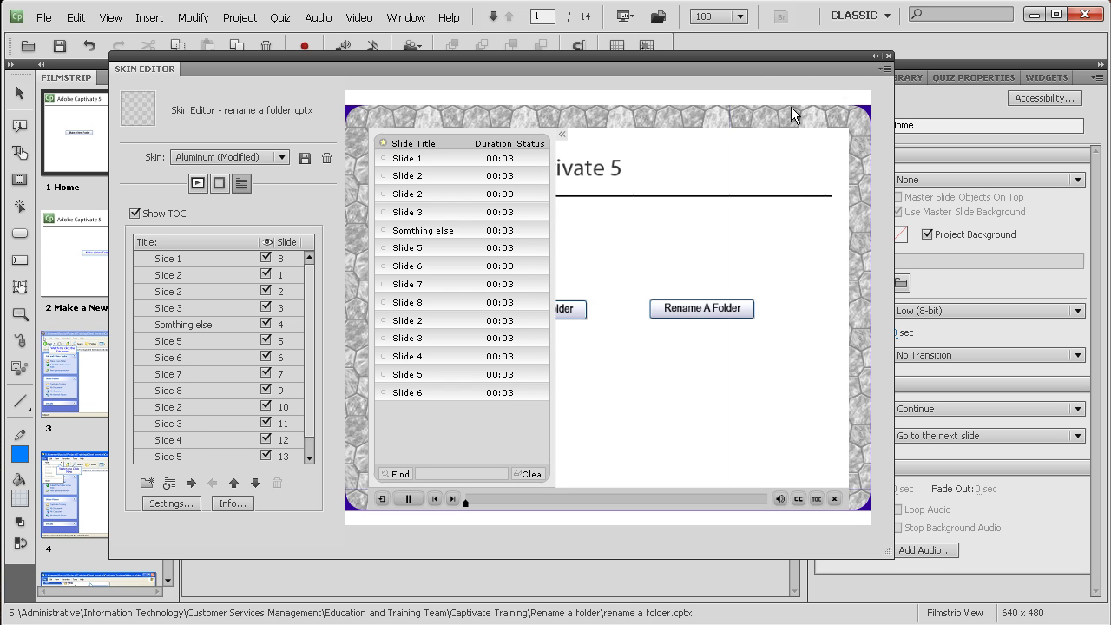
Step: Close the Skin Editor, preview the project, and jump to 'Somthing else' via the overlay TOC
click(887, 56)
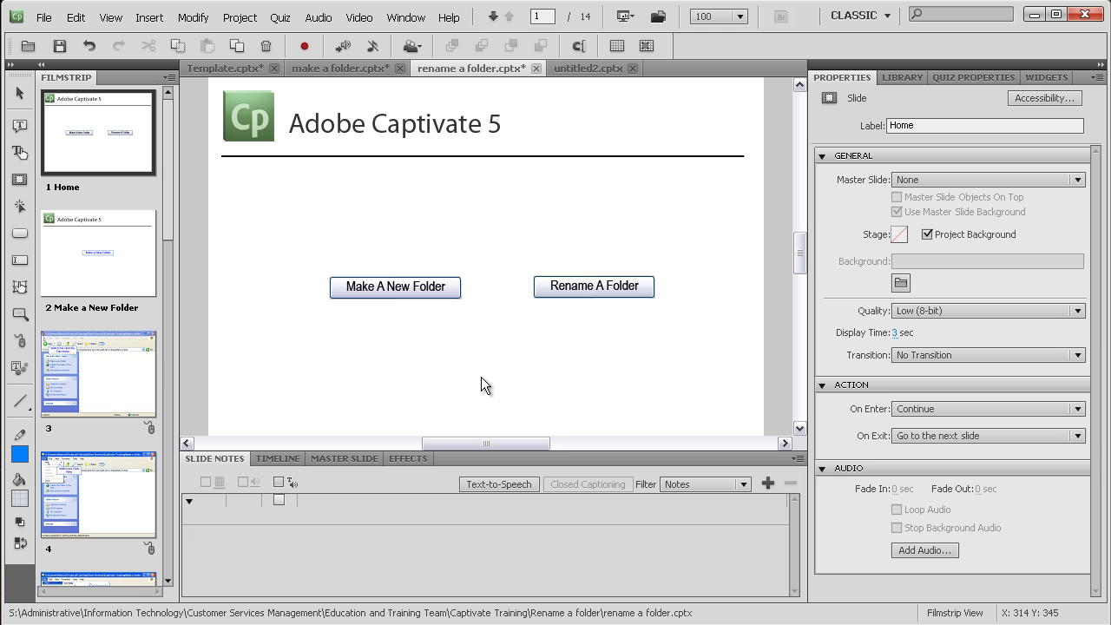
key(F4)
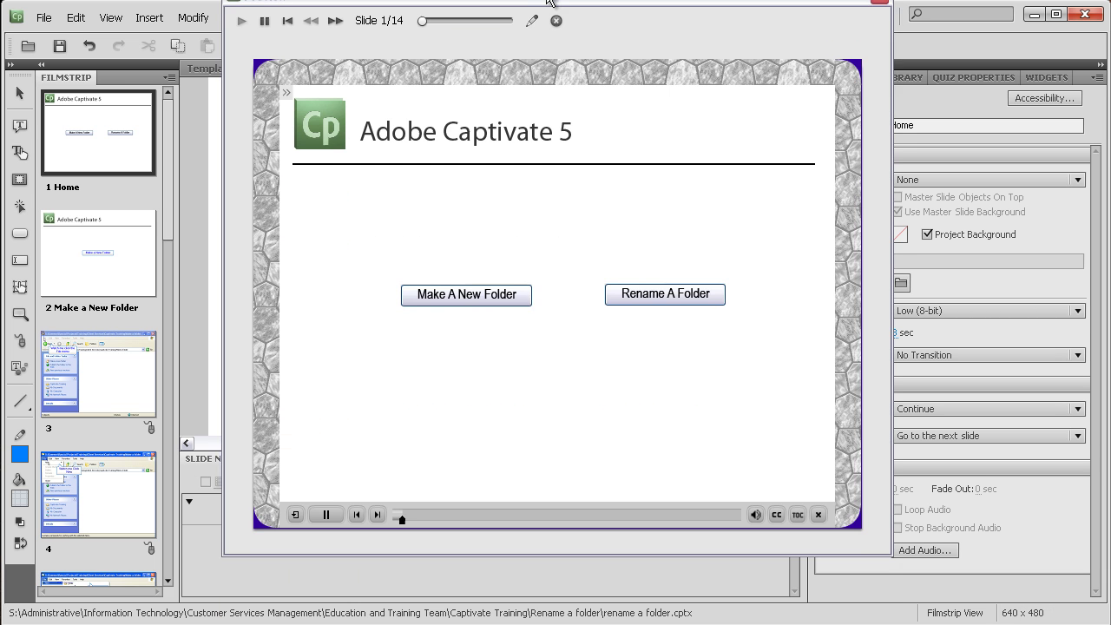
drag(549, 0, 535, 11)
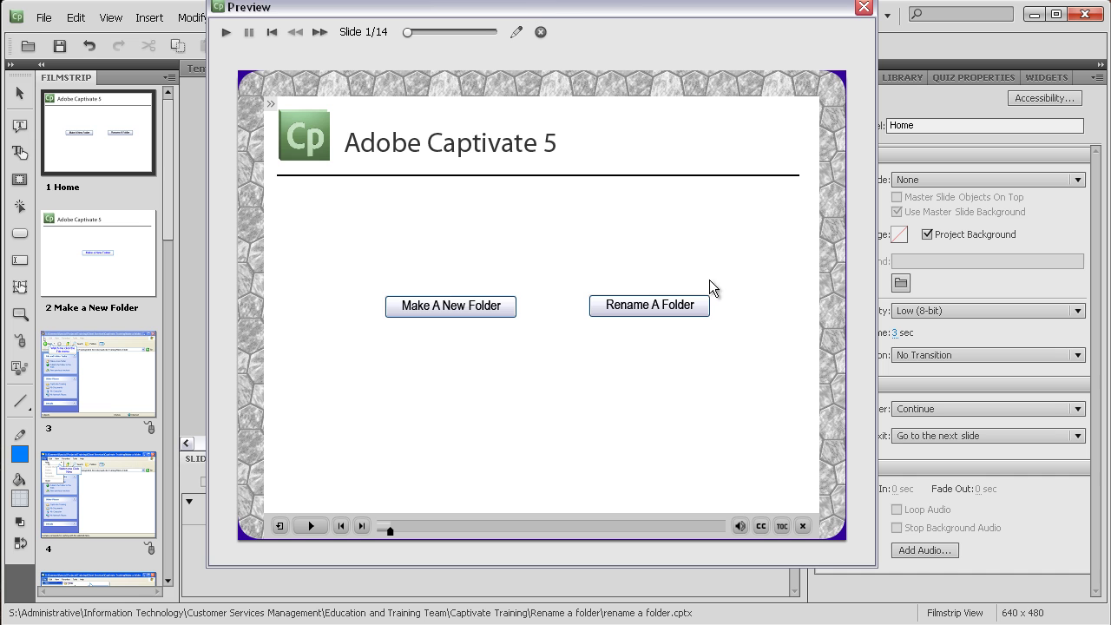
click(273, 105)
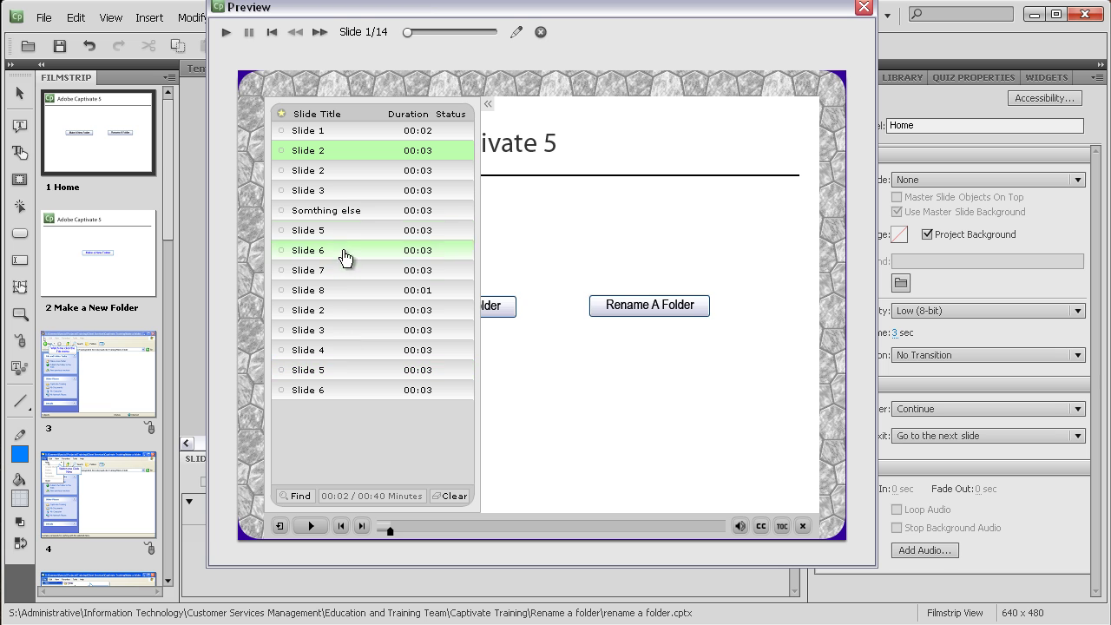
click(345, 219)
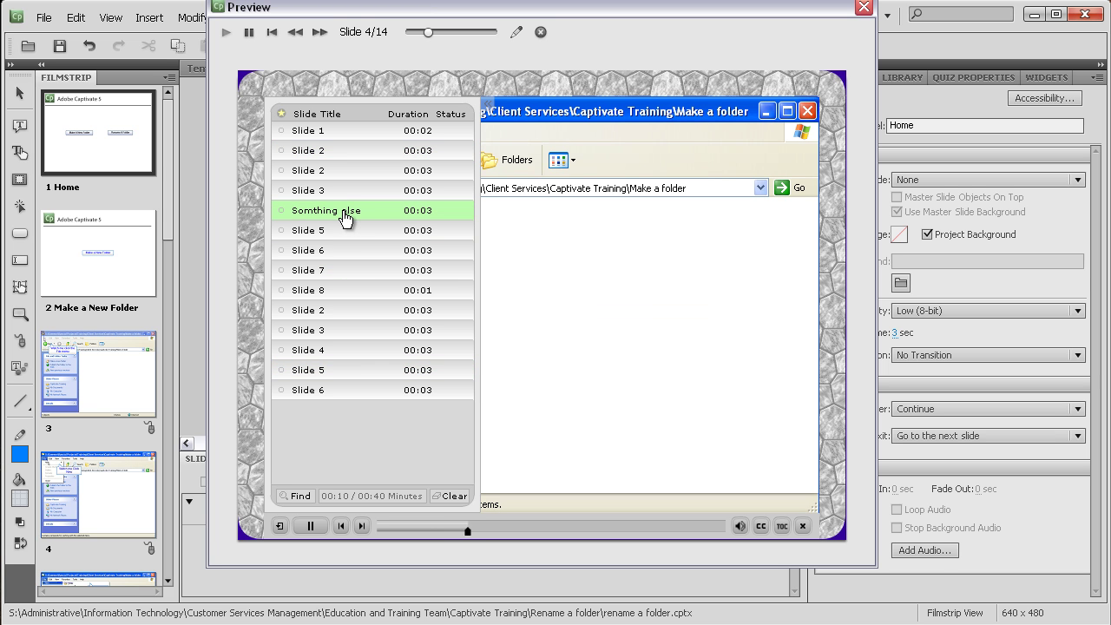